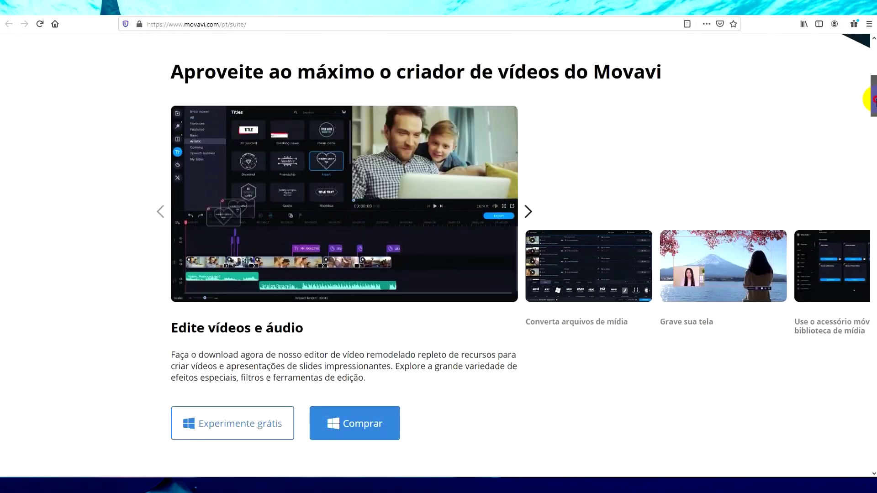
# - Get the free trial of Video Suite 2021 and install it in Português Brasileiro, accepting the license agreement
pyautogui.click(234, 227)
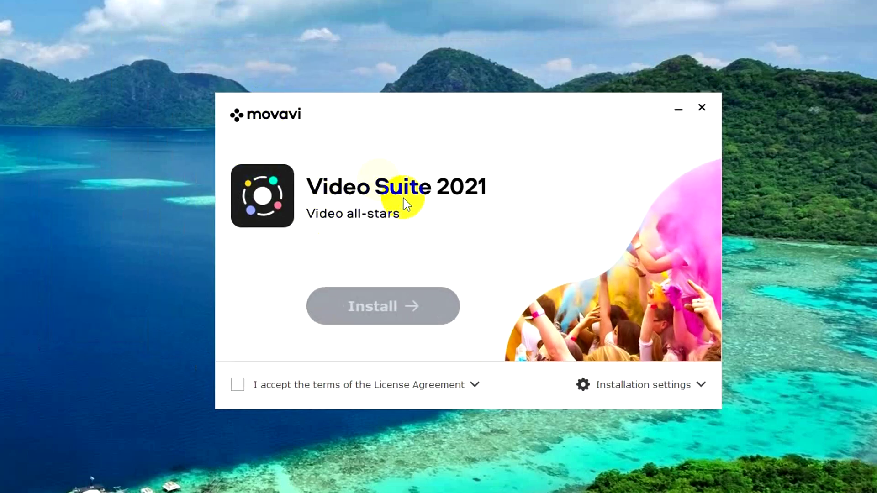
pyautogui.click(622, 386)
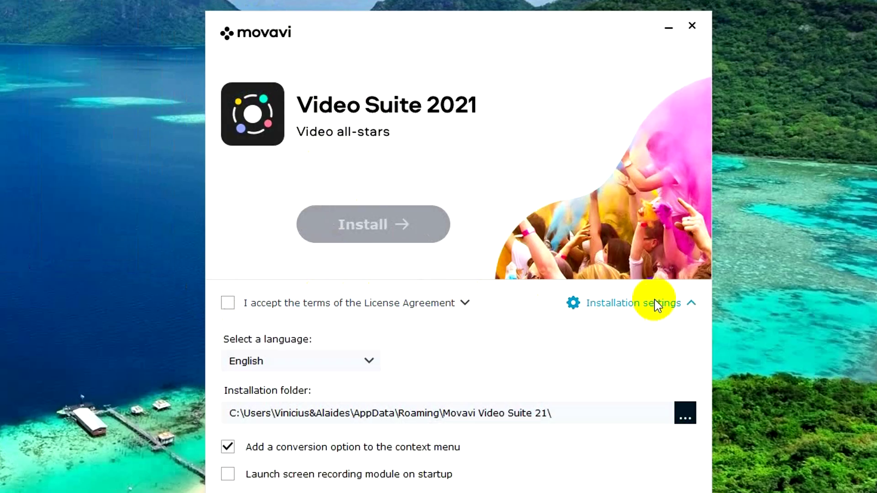
pyautogui.click(294, 361)
pyautogui.click(266, 459)
pyautogui.click(228, 304)
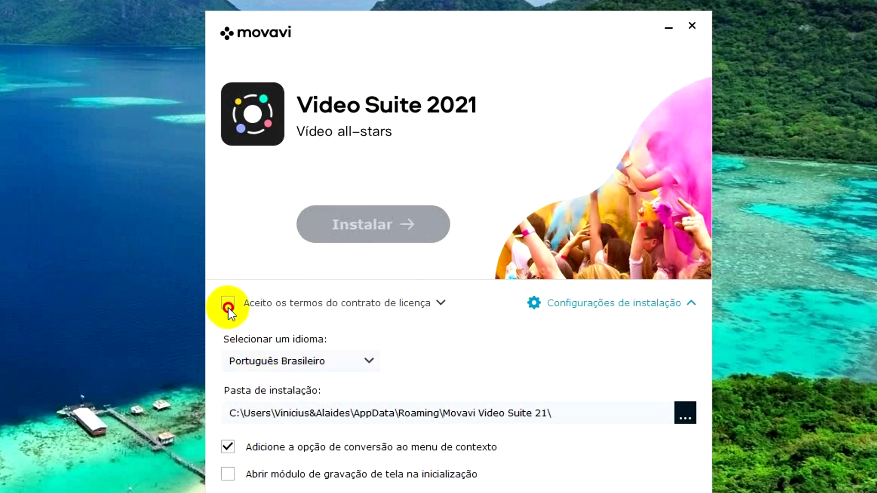
pyautogui.click(382, 225)
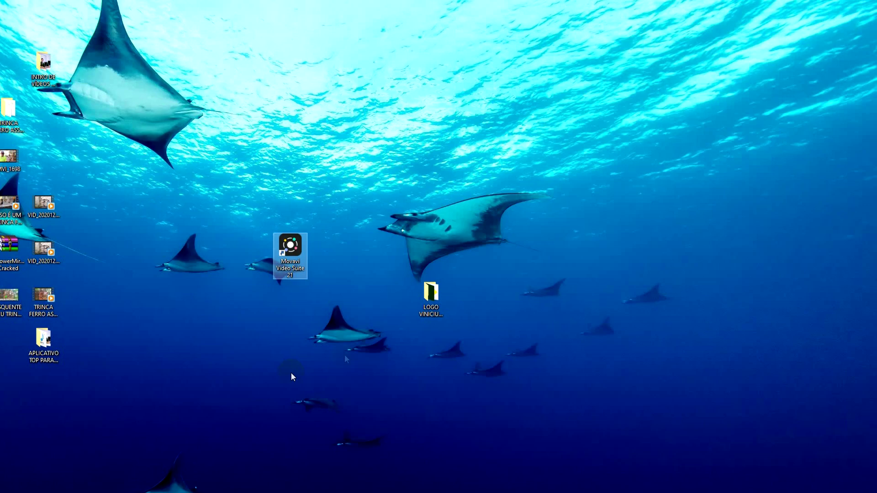
# - Place the logo folder near the Movavi shortcut on the desktop and look through the image files inside it
pyautogui.moveTo(429, 294); pyautogui.dragTo(347, 258)
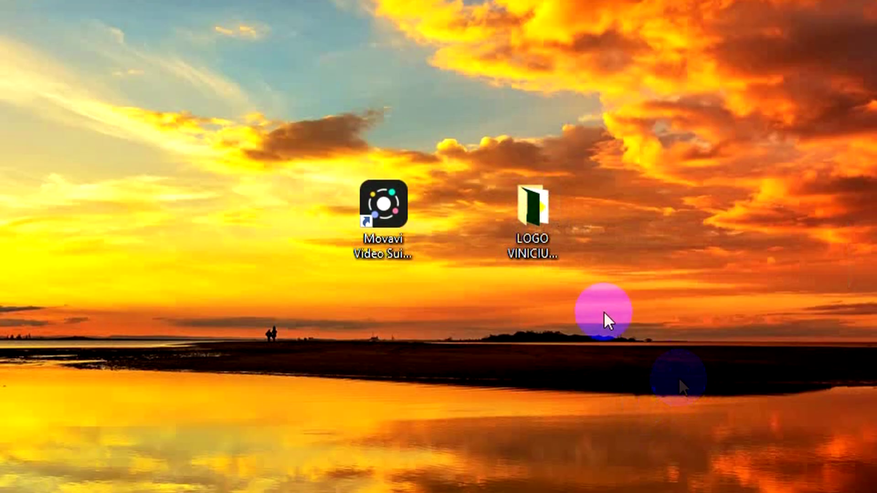
pyautogui.click(536, 212)
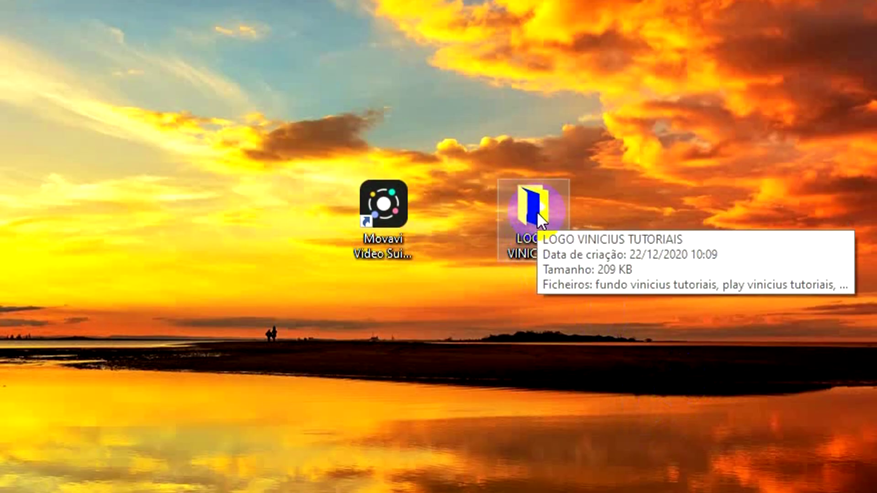
pyautogui.click(525, 471)
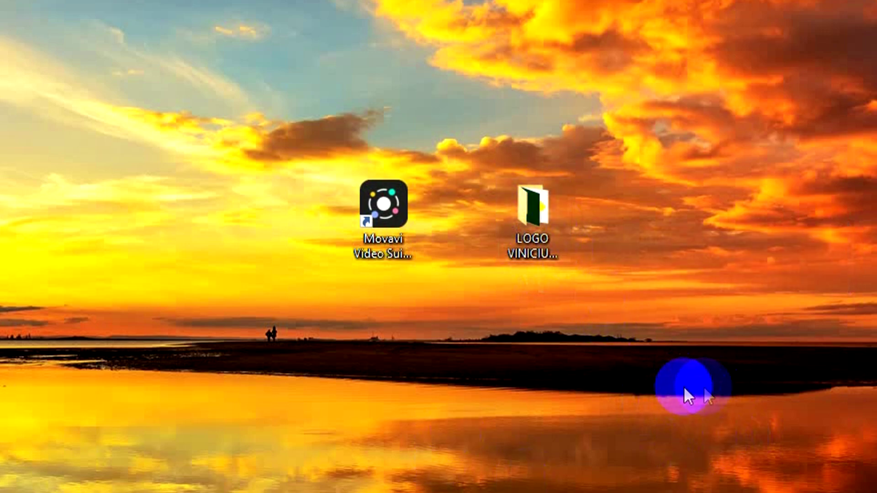
pyautogui.doubleClick(530, 253)
pyautogui.click(695, 297)
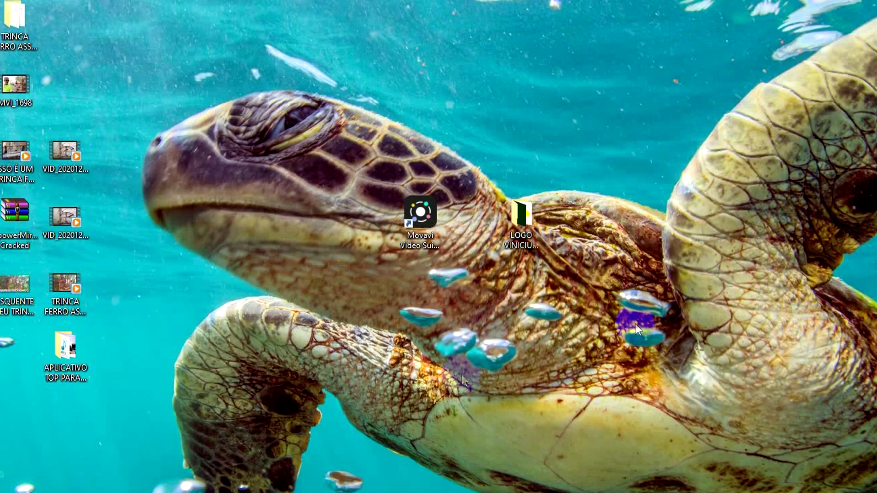
# - Start a new video editing project in Movavi Video Suite 21 and open its import options
pyautogui.doubleClick(423, 212)
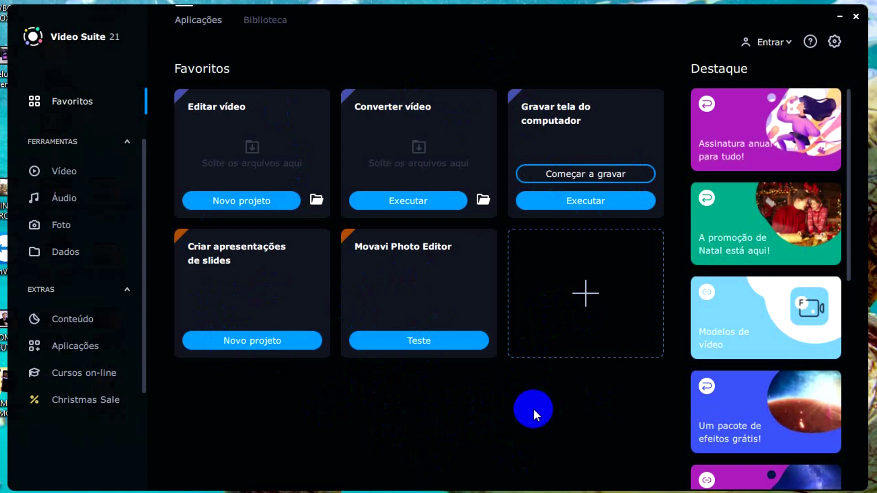
pyautogui.click(237, 207)
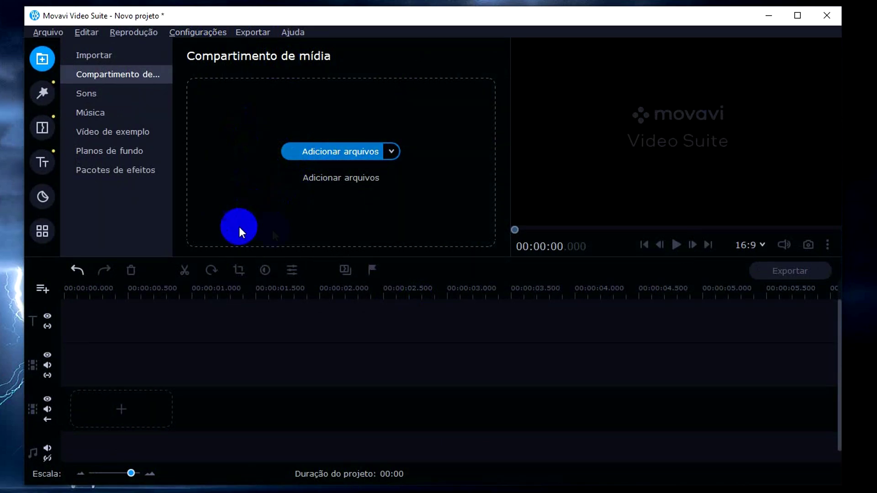
pyautogui.click(91, 56)
# - Import the background JPG, the play PNG and the title PNG from the logo folder into the project's media bin
pyautogui.moveTo(110, 16); pyautogui.dragTo(601, 2)
pyautogui.doubleClick(392, 219)
pyautogui.moveTo(446, 242); pyautogui.dragTo(316, 247)
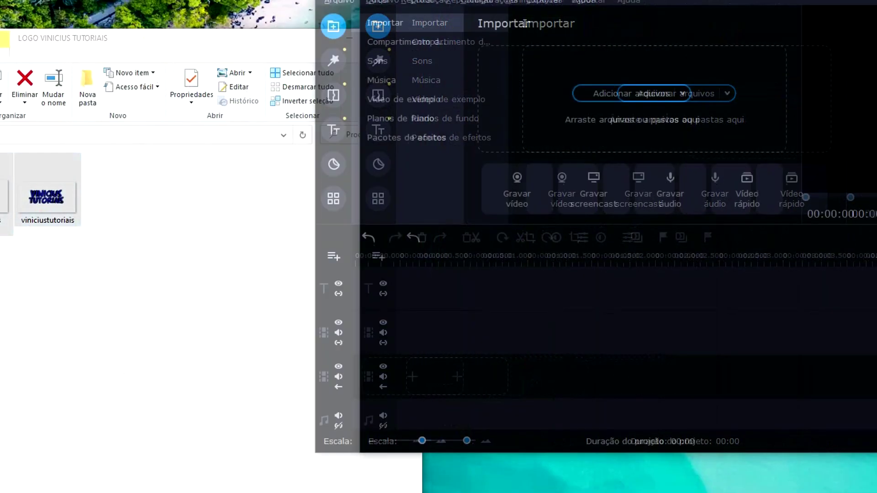
pyautogui.moveTo(29, 173); pyautogui.dragTo(542, 111)
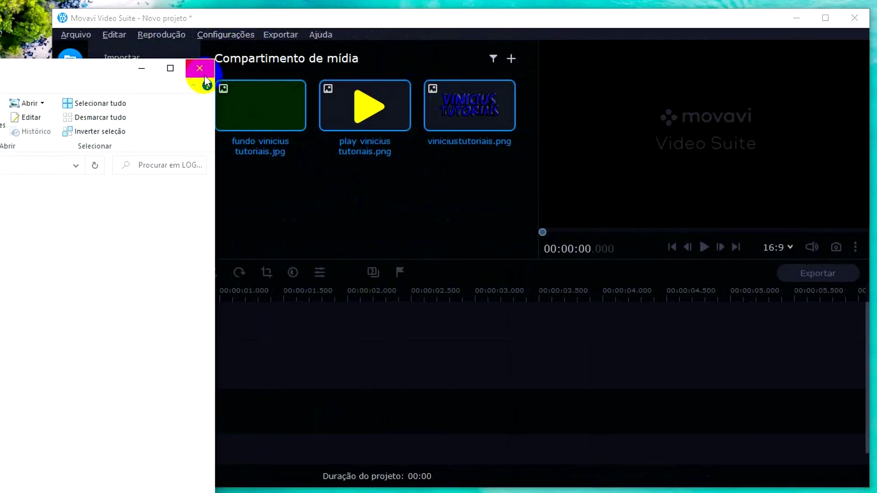
pyautogui.click(198, 68)
pyautogui.moveTo(382, 18)
pyautogui.mouseDown()
pyautogui.moveTo(379, 2)
pyautogui.moveTo(366, 12)
pyautogui.mouseUp()
# - Place all three imported images one after another on the main video track, starting at 00:00:00
pyautogui.moveTo(234, 108); pyautogui.dragTo(120, 397)
pyautogui.moveTo(497, 185); pyautogui.dragTo(244, 97)
pyautogui.click(348, 180)
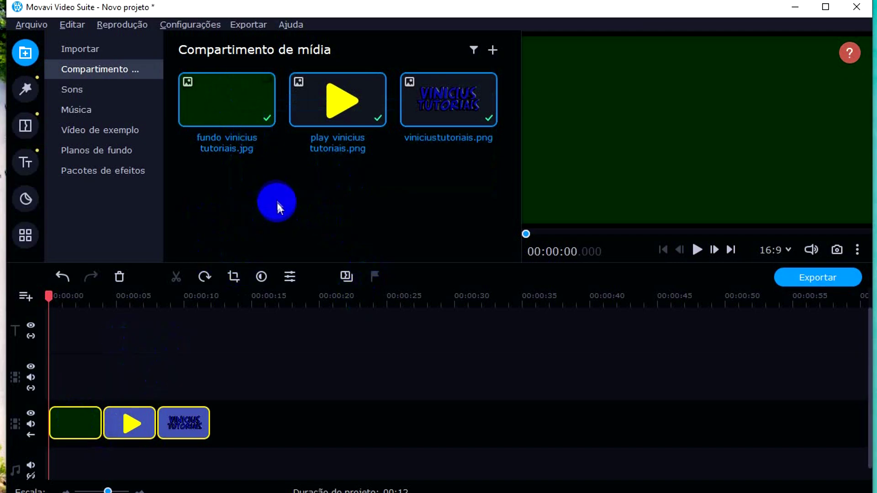
pyautogui.click(386, 181)
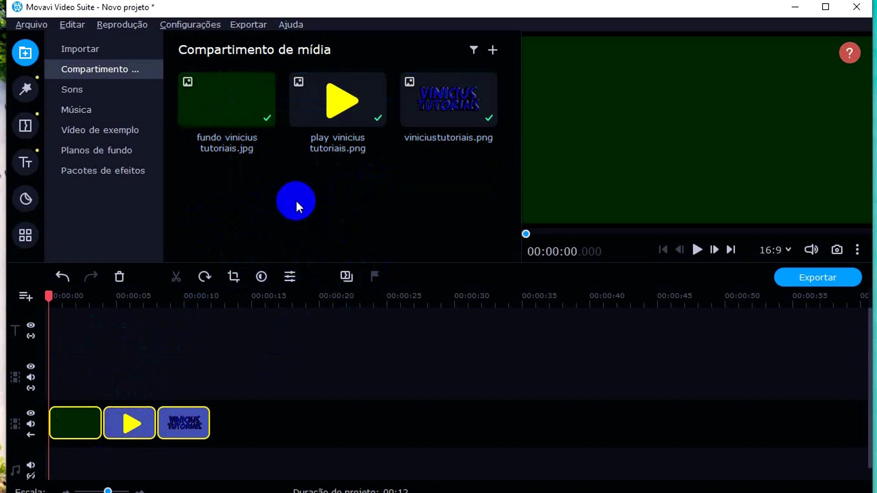
# - Stack the play image and the title image on separate overlay rows above the green background, both starting at 00:00:00
pyautogui.click(129, 423)
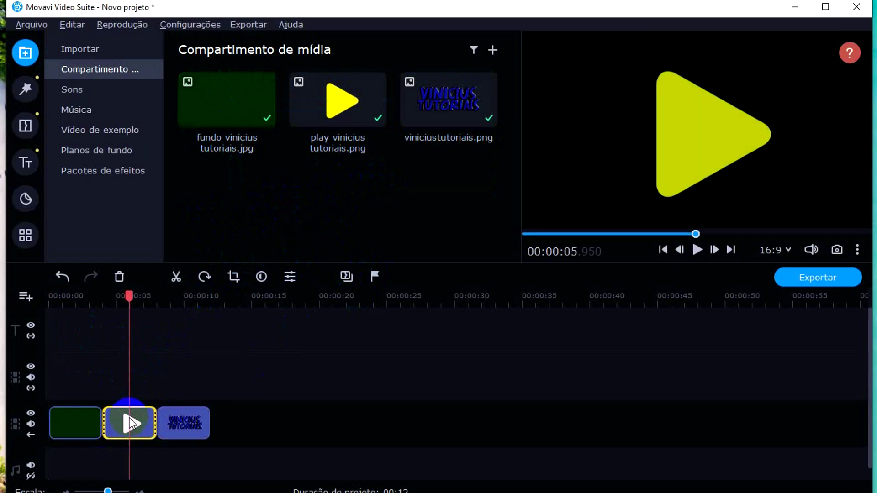
pyautogui.moveTo(122, 417); pyautogui.dragTo(73, 380)
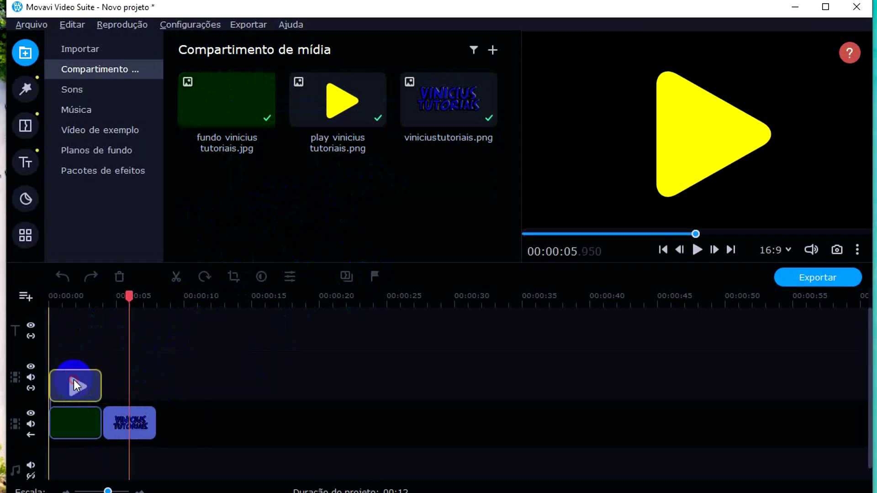
pyautogui.moveTo(123, 418); pyautogui.dragTo(69, 330)
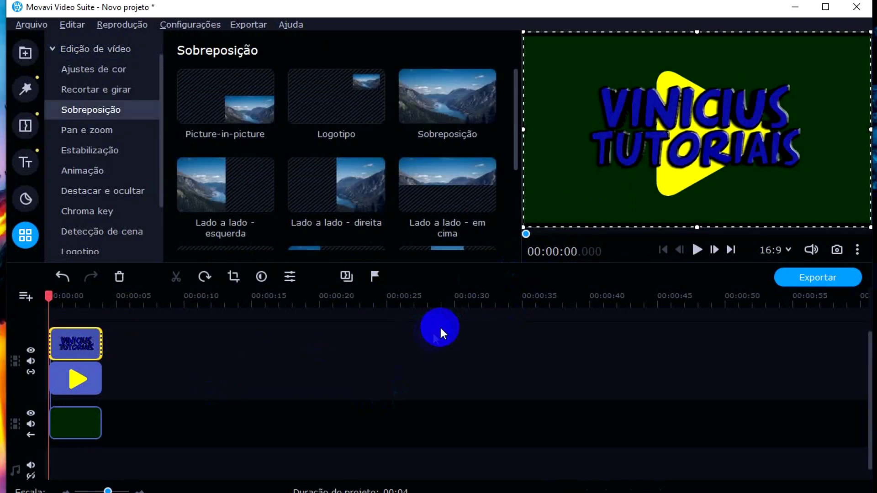
# - Shrink the title overlay in the preview so it sits over the yellow play triangle
pyautogui.click(78, 341)
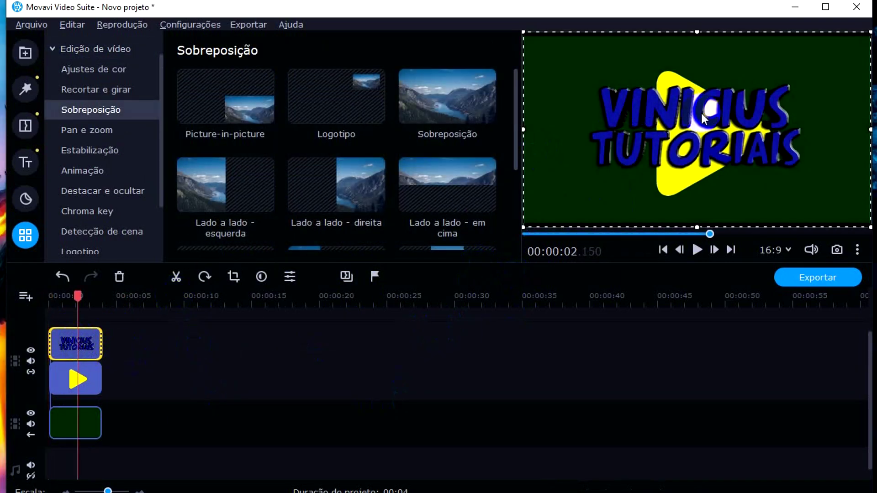
pyautogui.moveTo(524, 33); pyautogui.dragTo(662, 99)
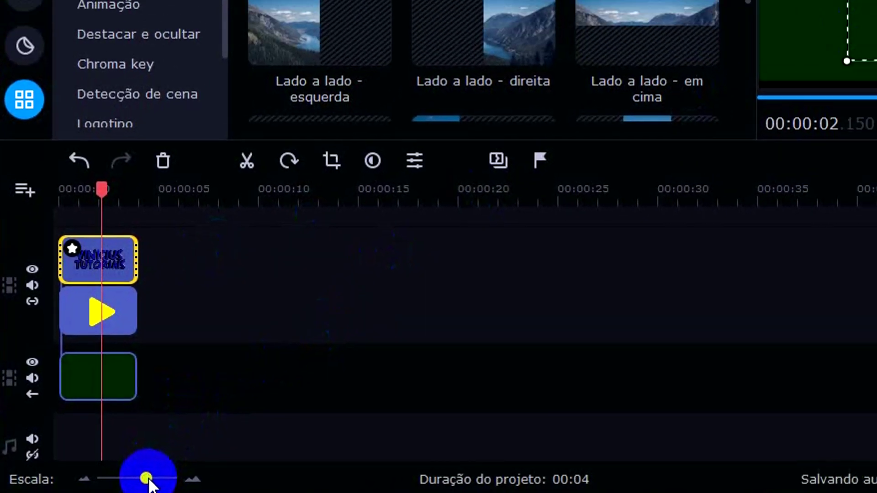
# - Stagger the overlays so the play image starts at about 0.6 seconds and the title at about 1.4 seconds
pyautogui.moveTo(150, 483); pyautogui.dragTo(165, 485)
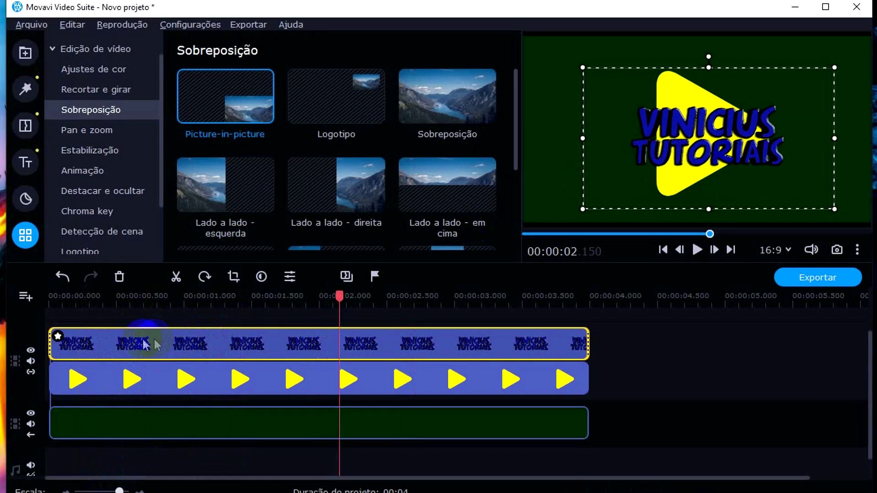
pyautogui.moveTo(118, 351); pyautogui.dragTo(204, 347)
pyautogui.moveTo(203, 378); pyautogui.dragTo(241, 379)
pyautogui.moveTo(208, 354); pyautogui.dragTo(318, 346)
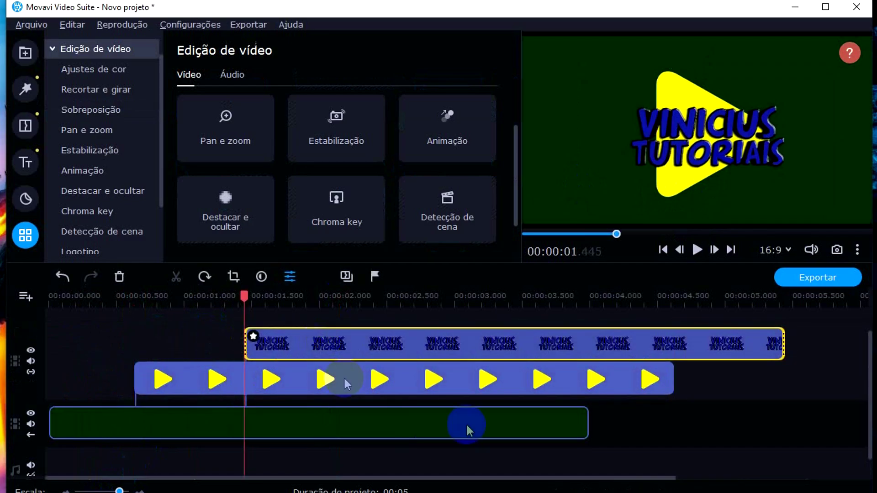
# - Extend the play overlay and the green background clip to end with the title at 00:00:05.445
pyautogui.click(670, 375)
pyautogui.moveTo(673, 375); pyautogui.dragTo(785, 378)
pyautogui.moveTo(583, 422); pyautogui.dragTo(762, 417)
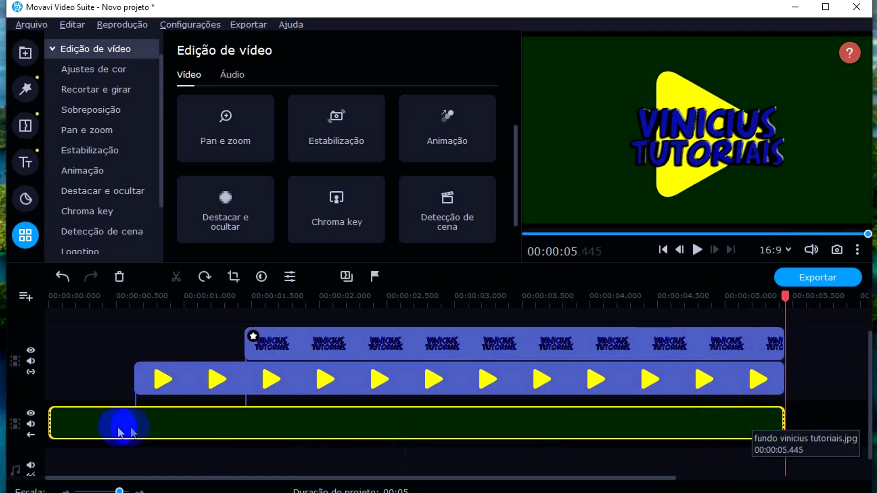
# - Preview the staggered clips from the start of the timeline twice to check when each element appears
pyautogui.moveTo(784, 301); pyautogui.dragTo(37, 327)
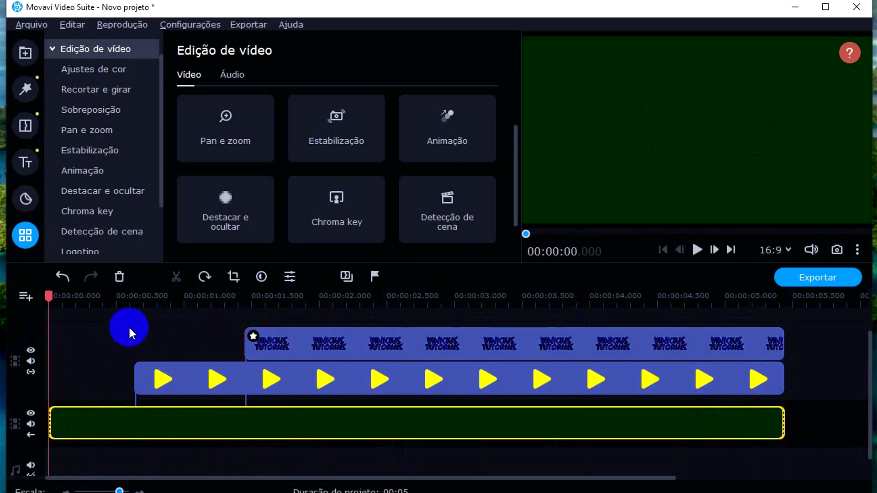
pyautogui.press('space')
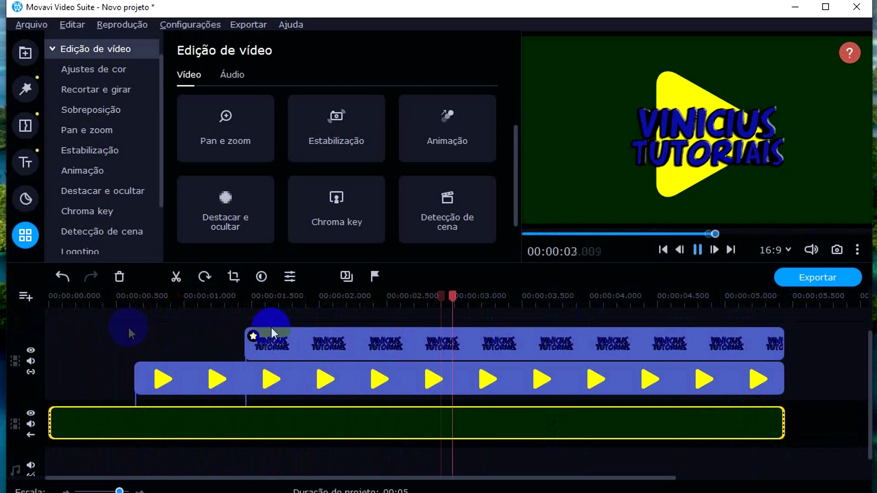
pyautogui.press('space')
pyautogui.moveTo(470, 295); pyautogui.dragTo(42, 311)
pyautogui.press('space')
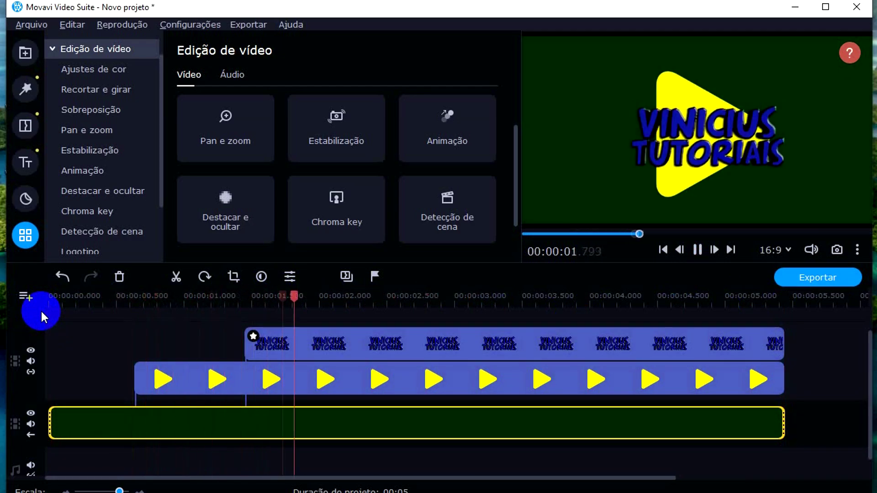
pyautogui.press('space')
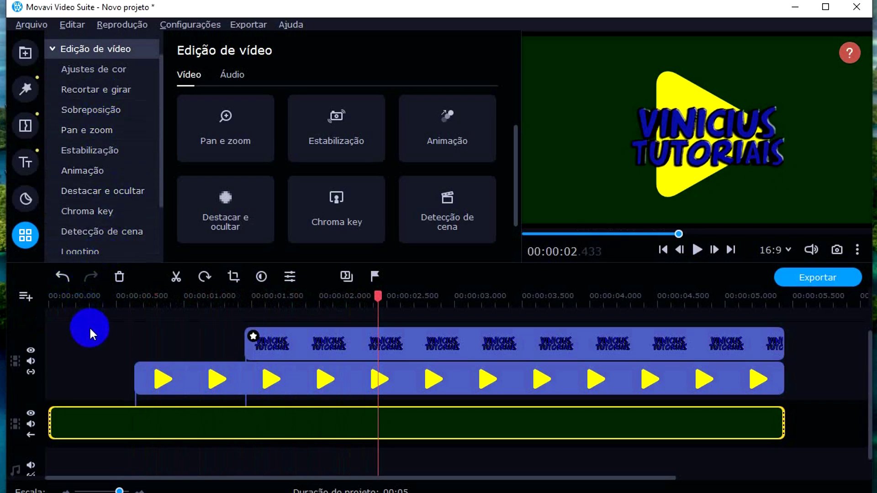
# - Apply the "Rebaixar ↙" animation to the beginning of the play triangle overlay
pyautogui.moveTo(378, 297); pyautogui.dragTo(84, 297)
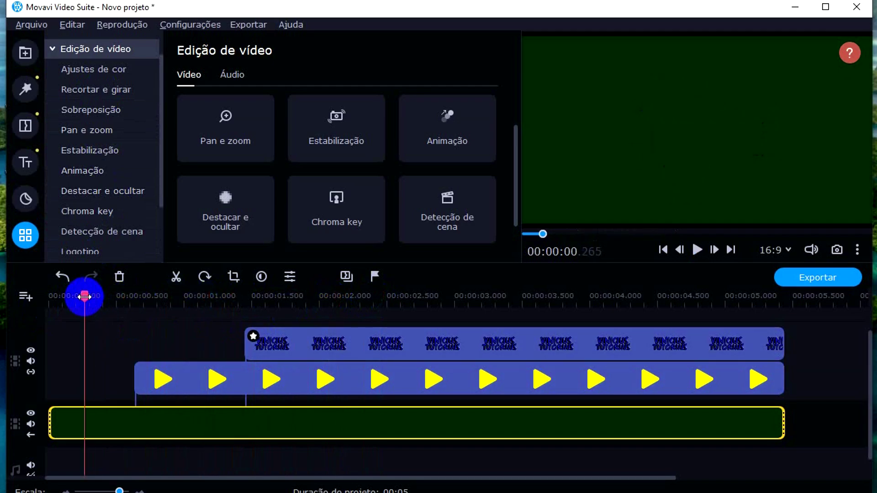
pyautogui.click(450, 136)
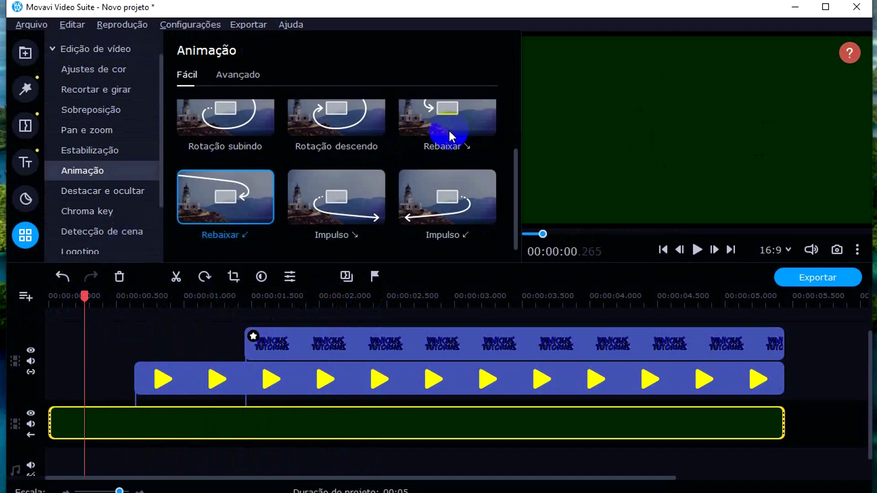
pyautogui.moveTo(517, 177)
pyautogui.mouseDown()
pyautogui.moveTo(516, 124)
pyautogui.moveTo(514, 180)
pyautogui.mouseUp()
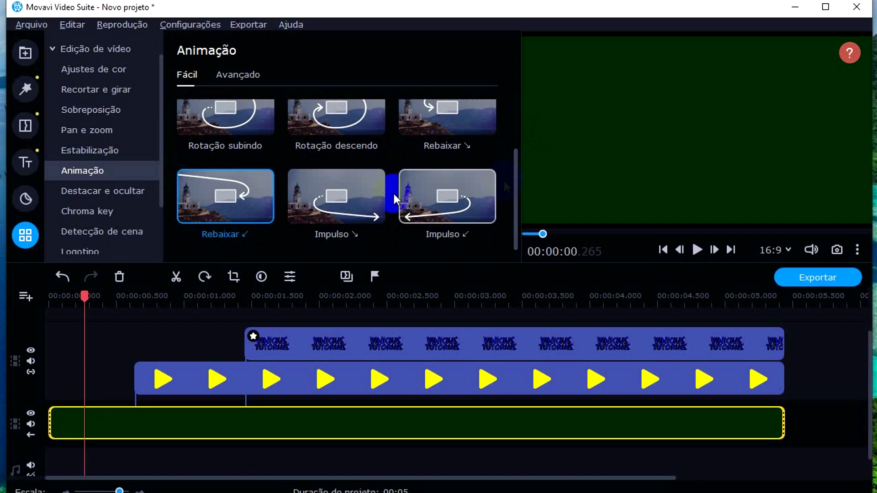
pyautogui.moveTo(226, 196); pyautogui.dragTo(133, 379)
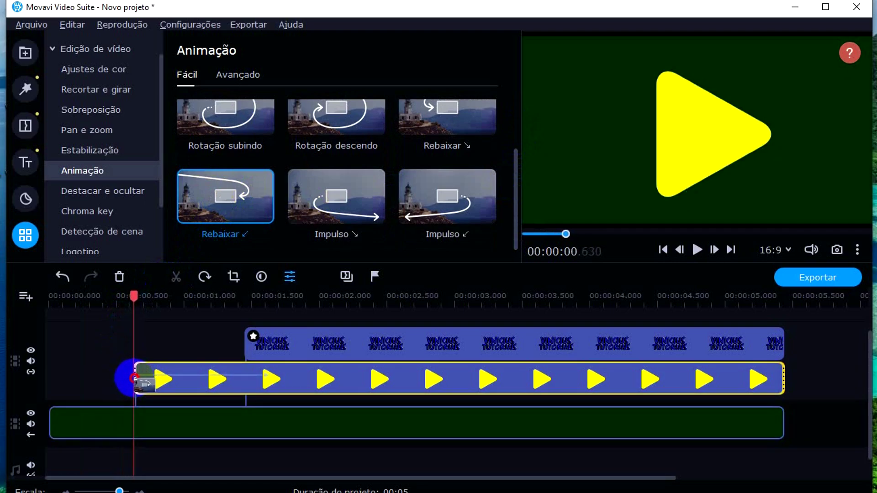
pyautogui.click(138, 342)
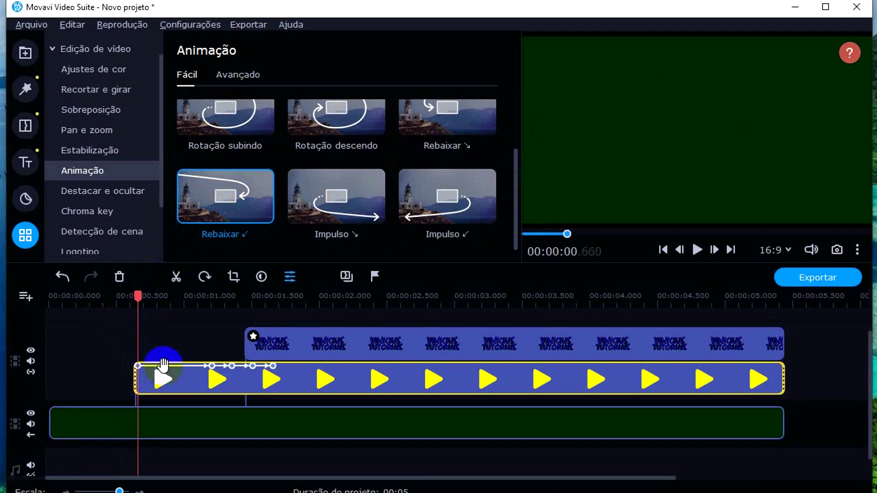
pyautogui.click(148, 303)
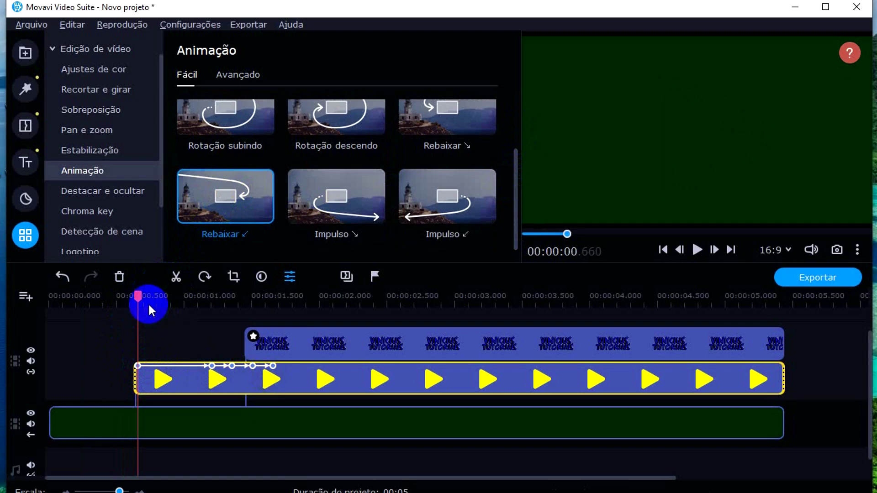
# - Play the project from 00:00:00 to check the play triangle's entrance animation
pyautogui.moveTo(139, 300); pyautogui.dragTo(39, 298)
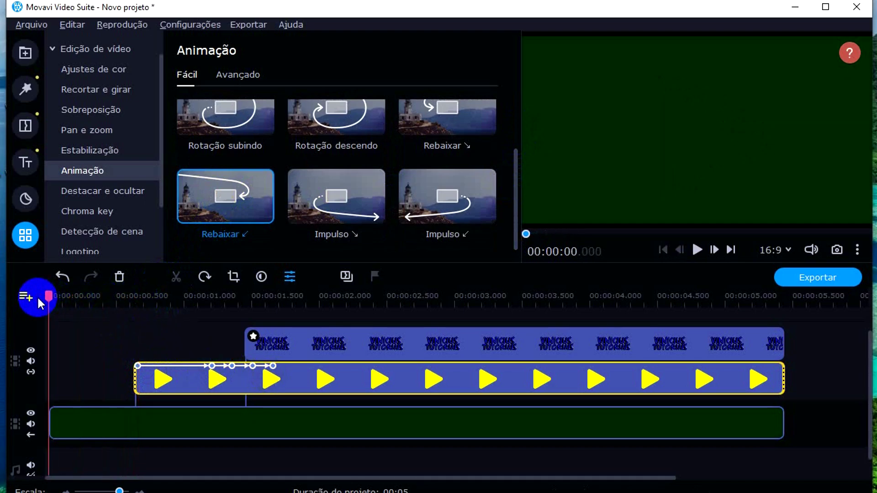
pyautogui.press('space')
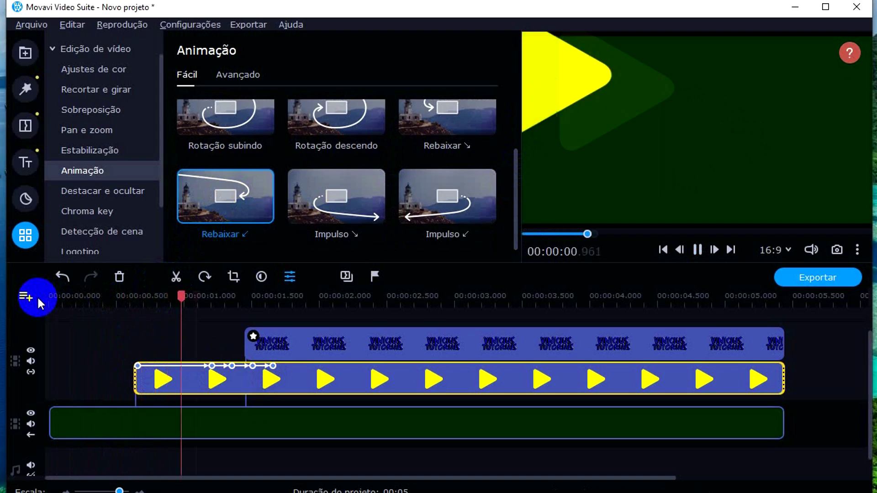
pyautogui.press('space')
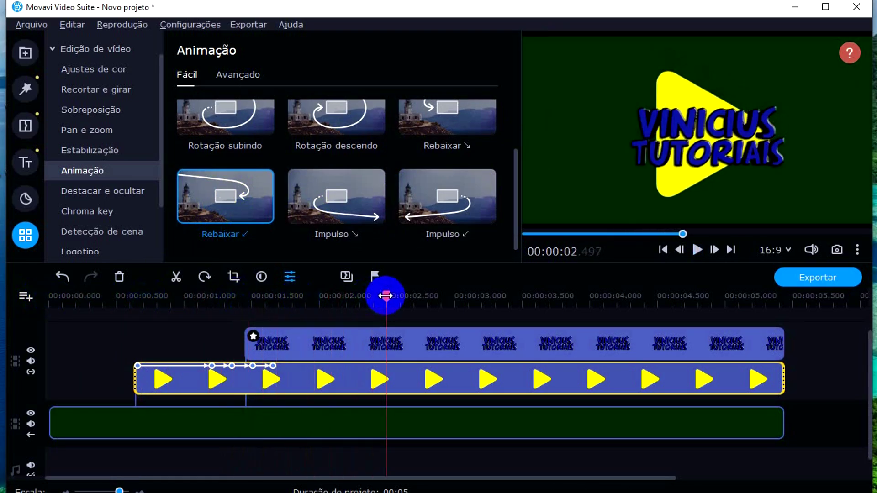
# - Replay the project twice from the start to review the play triangle's entrance, and return the playhead to 00:00:00.580
pyautogui.moveTo(387, 296); pyautogui.dragTo(48, 312)
pyautogui.press('space')
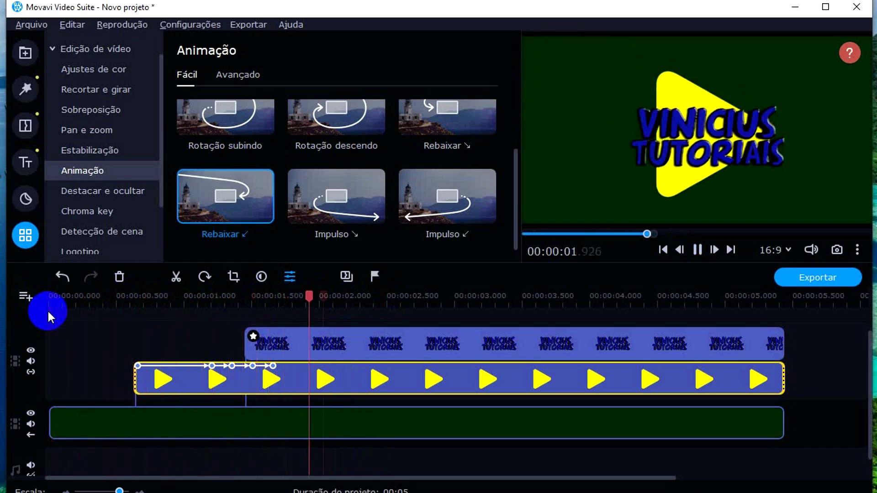
pyautogui.click(48, 311)
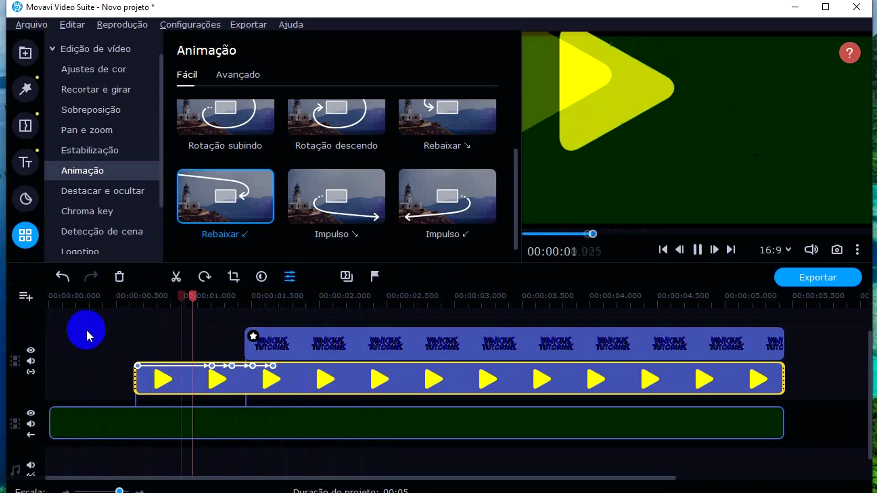
pyautogui.click(319, 319)
pyautogui.moveTo(382, 296); pyautogui.dragTo(127, 298)
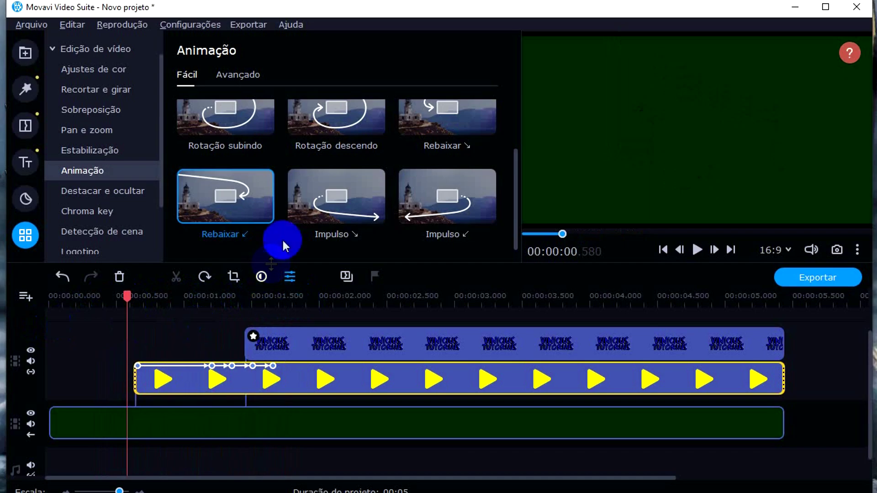
# - Apply the "Lente quebrada" filter from the Ruído category to the title image overlay
pyautogui.moveTo(517, 181); pyautogui.dragTo(518, 147)
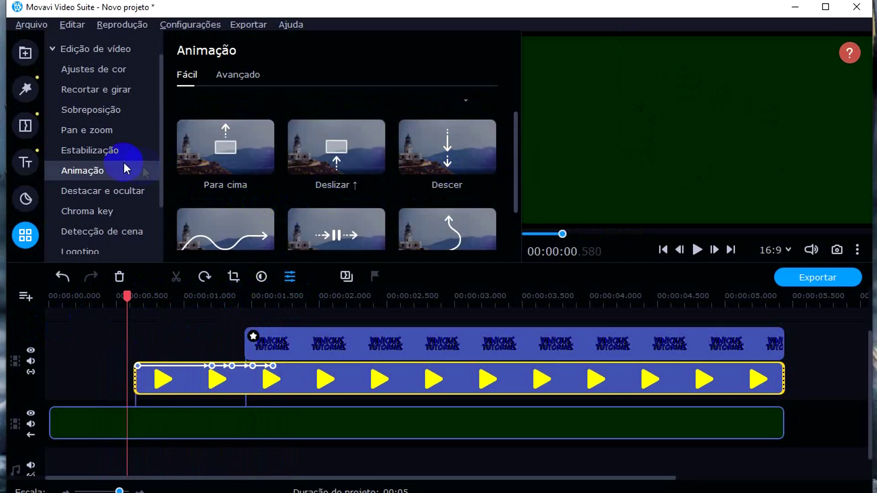
pyautogui.click(25, 90)
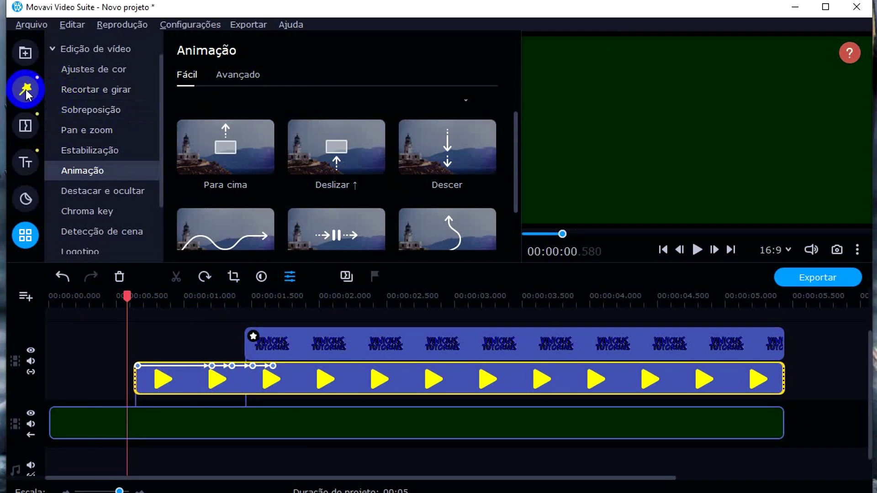
pyautogui.click(26, 93)
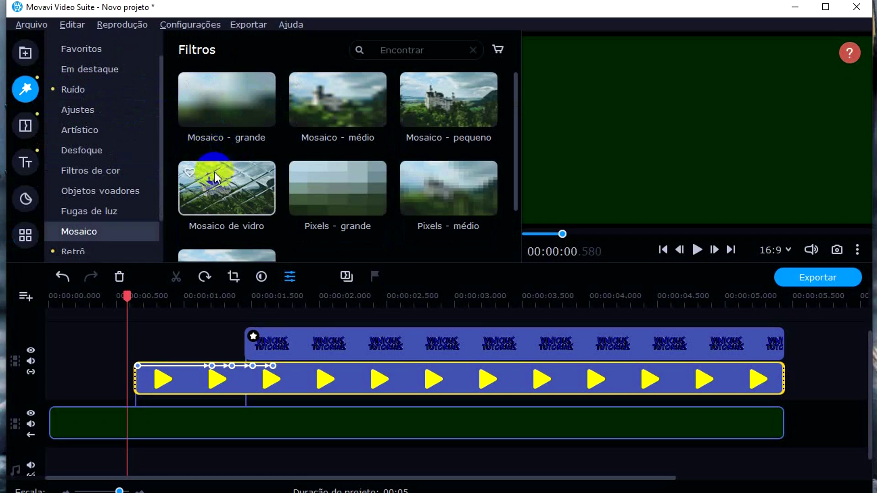
pyautogui.click(90, 67)
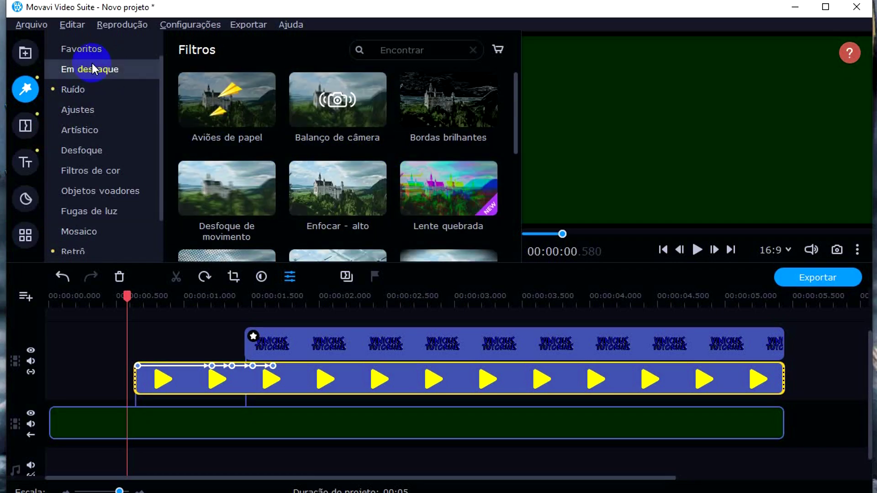
pyautogui.click(76, 90)
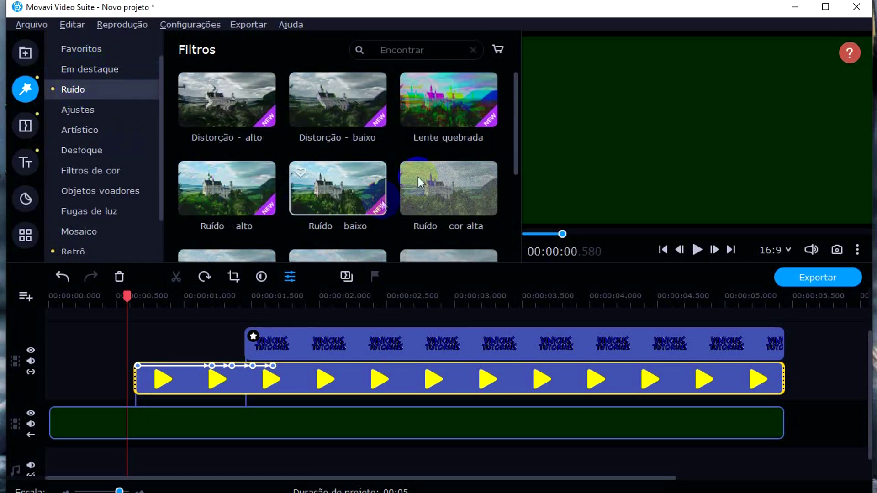
pyautogui.moveTo(441, 105); pyautogui.dragTo(240, 340)
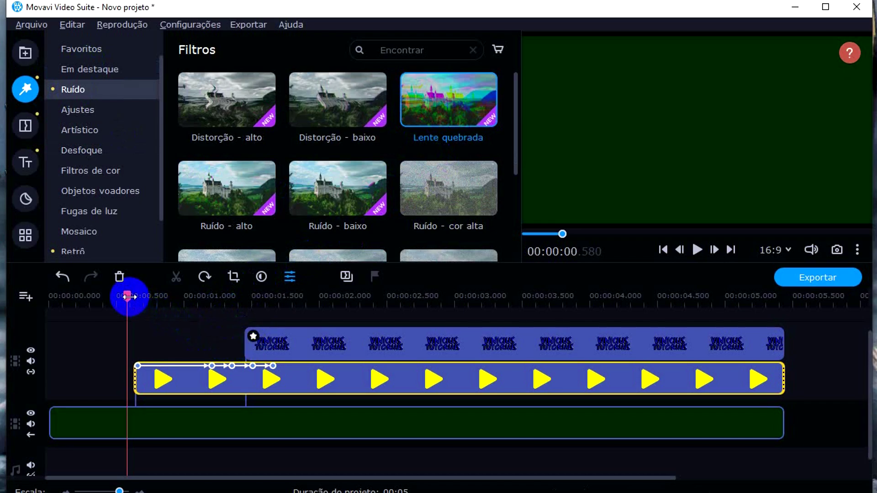
# - Play the project from 00:00:00 to check the broken-lens effect on the title
pyautogui.moveTo(129, 297); pyautogui.dragTo(33, 297)
pyautogui.press('space')
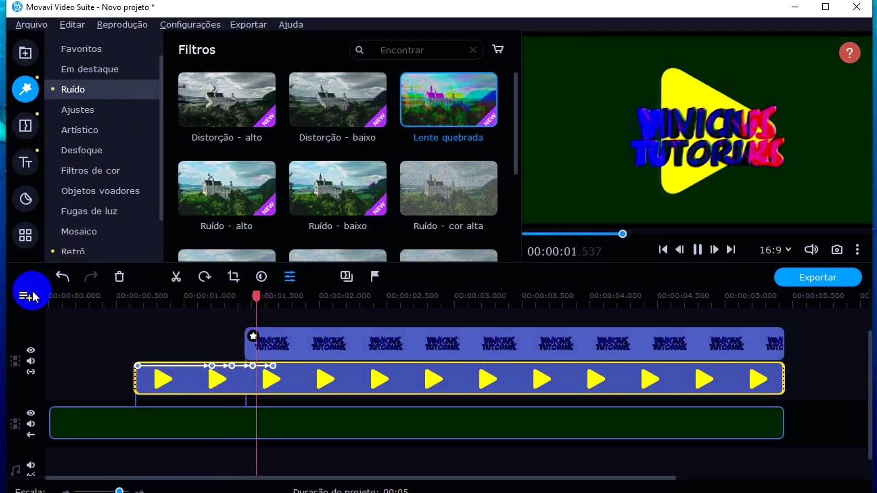
pyautogui.click(704, 297)
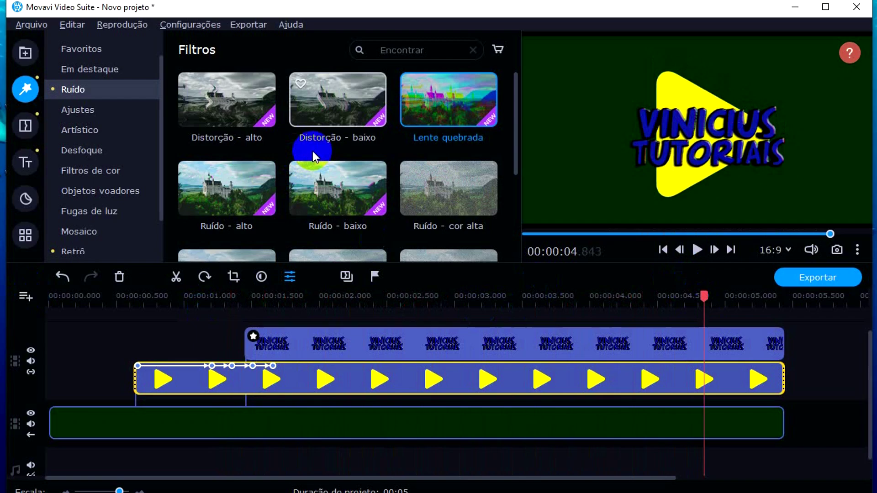
# - Look through the Ajustes and Artístico filters and play the intro twice from the start
pyautogui.click(81, 111)
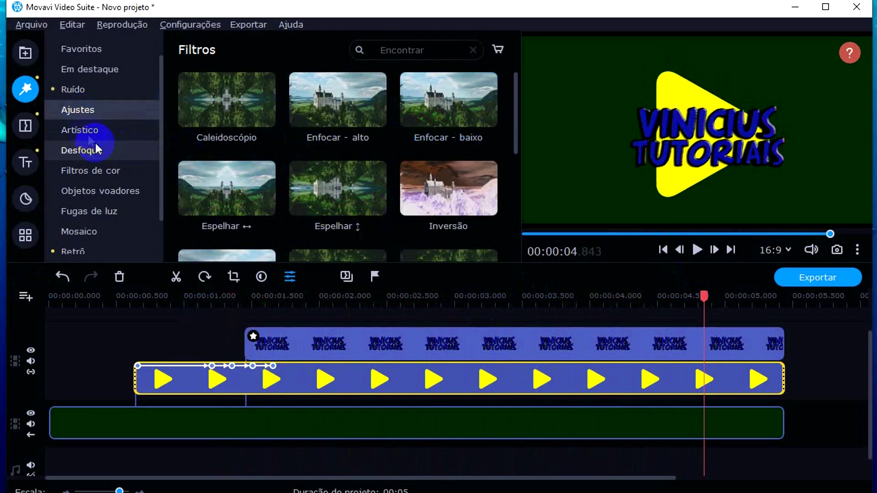
pyautogui.click(80, 132)
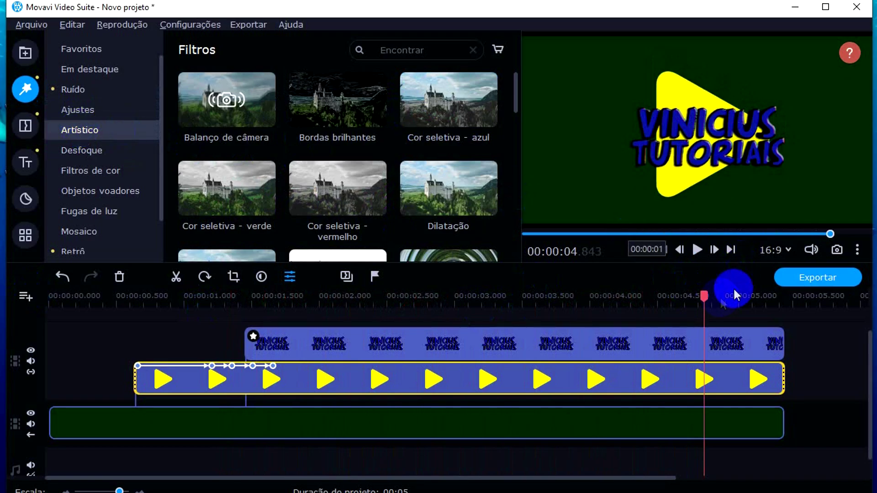
pyautogui.moveTo(706, 297); pyautogui.dragTo(48, 296)
pyautogui.press('space')
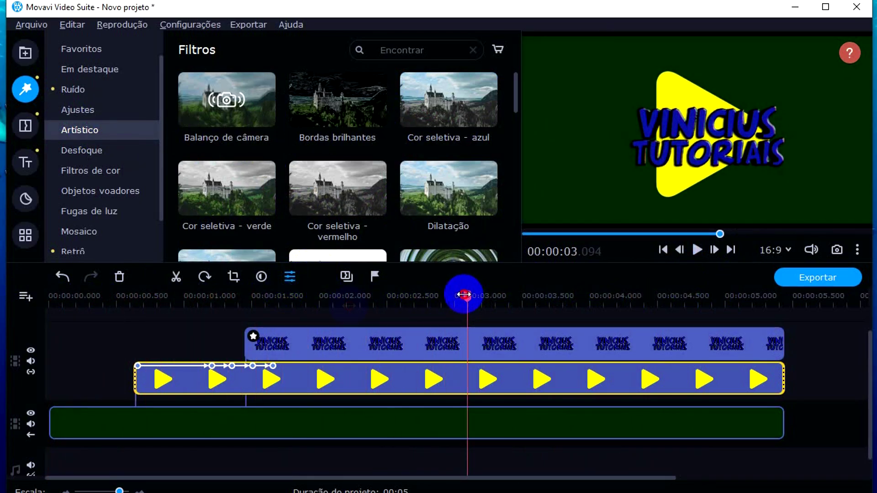
pyautogui.moveTo(462, 295); pyautogui.dragTo(27, 301)
pyautogui.press('space')
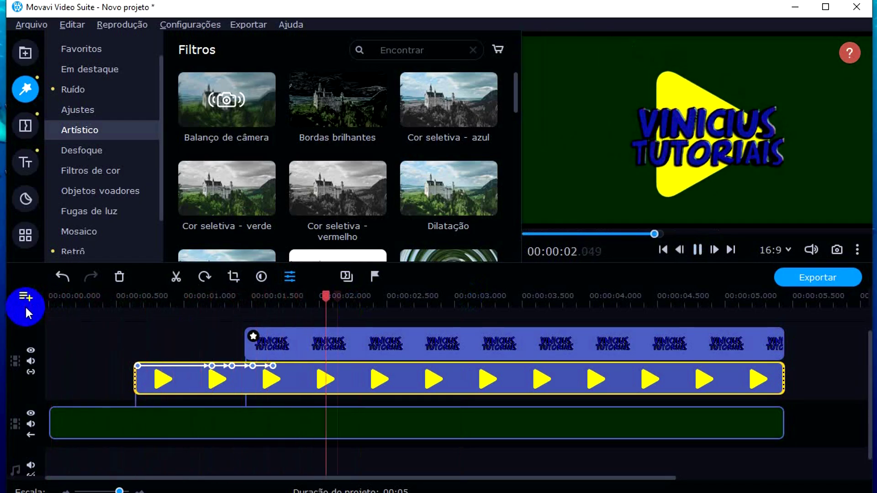
pyautogui.press('space')
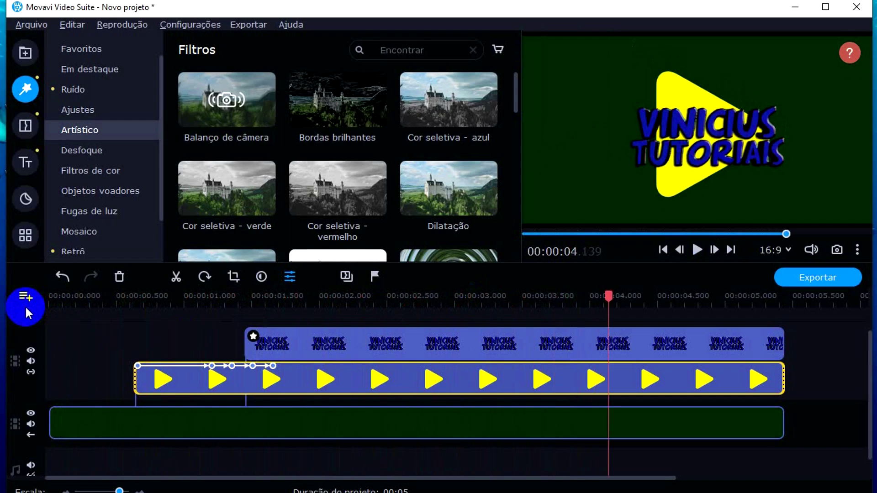
# - Browse the Desfoque, Objetos voadores, Mosaico, Retrô and Vinhetas filters, and open the featured transitions
pyautogui.click(81, 152)
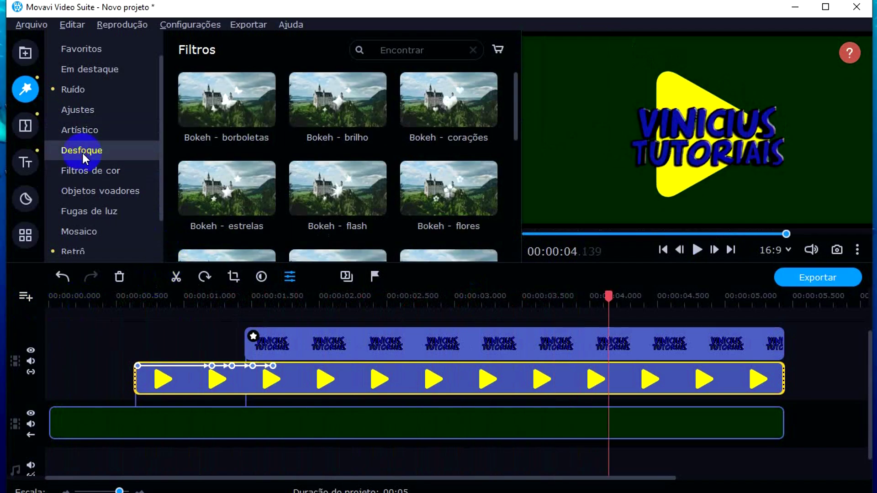
pyautogui.click(78, 192)
pyautogui.click(79, 231)
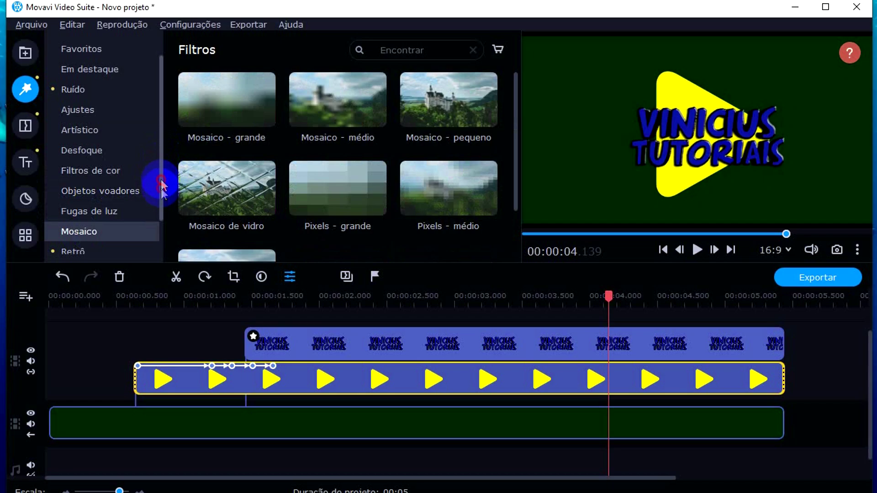
pyautogui.scroll(-2, 161, 201)
pyautogui.click(75, 212)
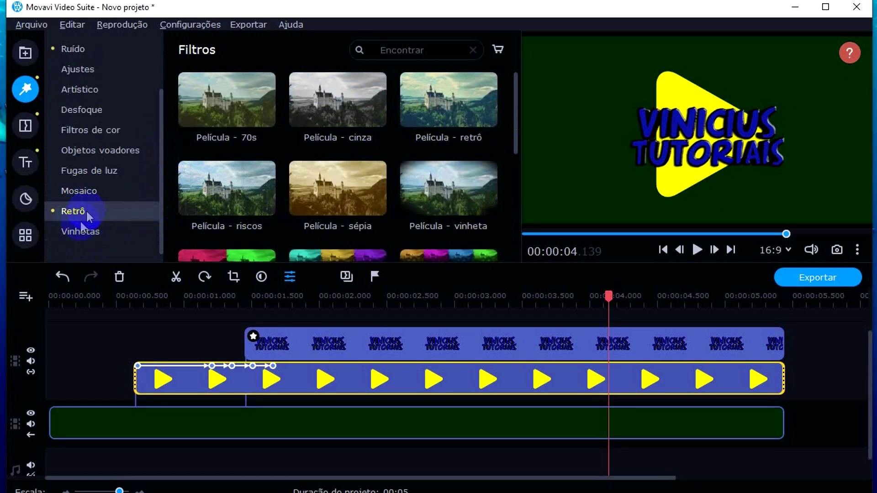
pyautogui.click(75, 230)
pyautogui.click(25, 126)
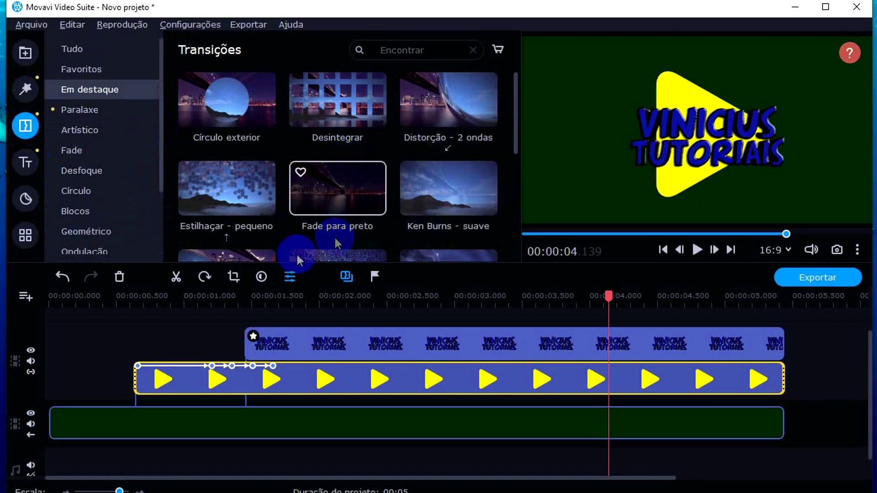
# - Preview the complete intro from 00:00:00 and stop playback after both elements have entered
pyautogui.moveTo(590, 298); pyautogui.dragTo(30, 298)
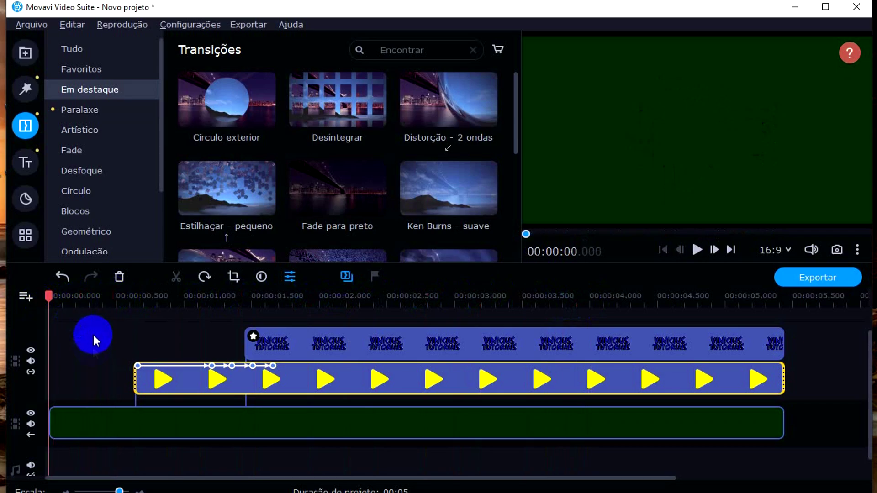
pyautogui.press('space')
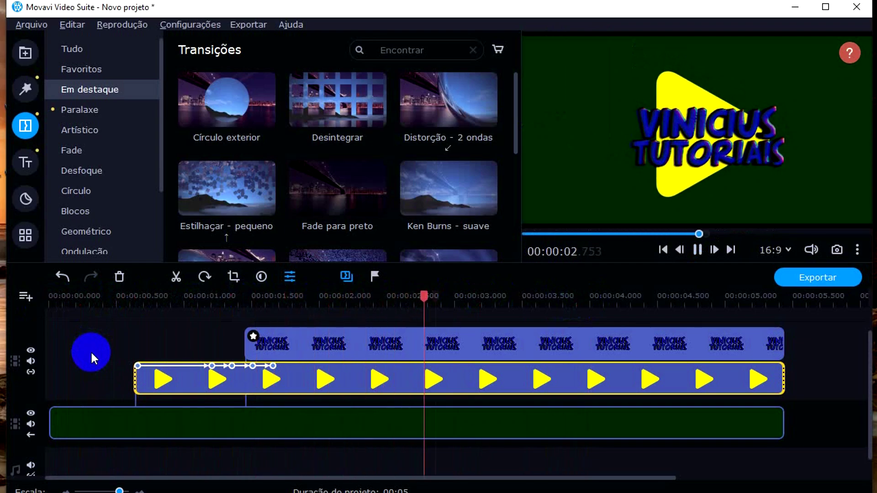
pyautogui.press('space')
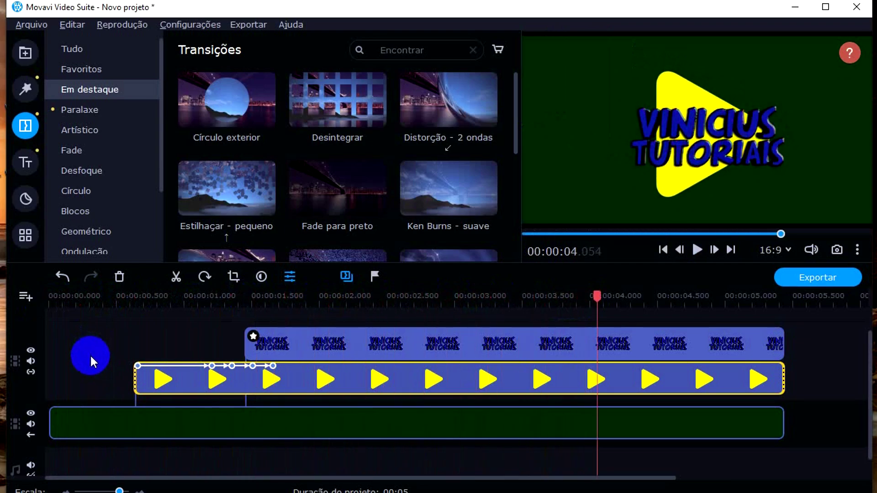